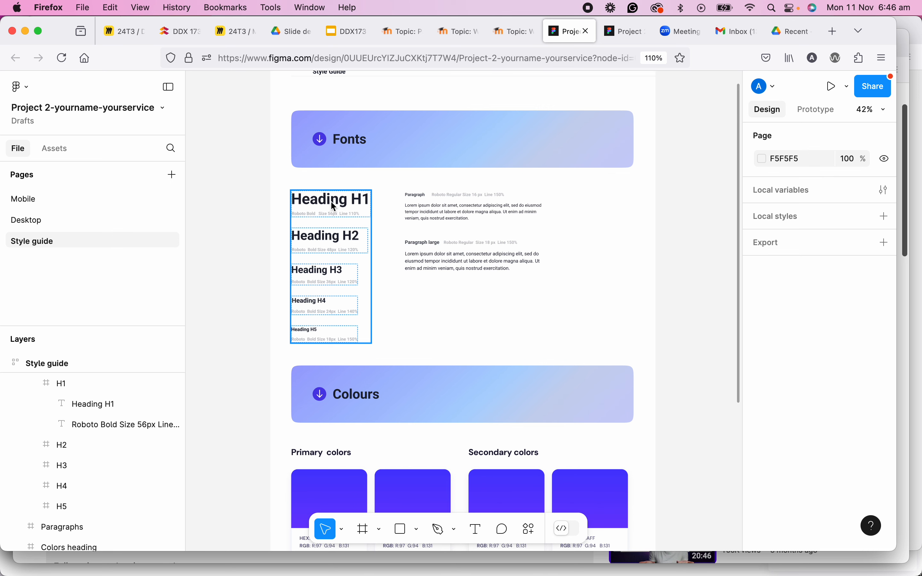
# Review the Project 2 guide and Style Guide Template sections on the course page, then return to the Figma file.
pyautogui.scroll(3, 334, 206)
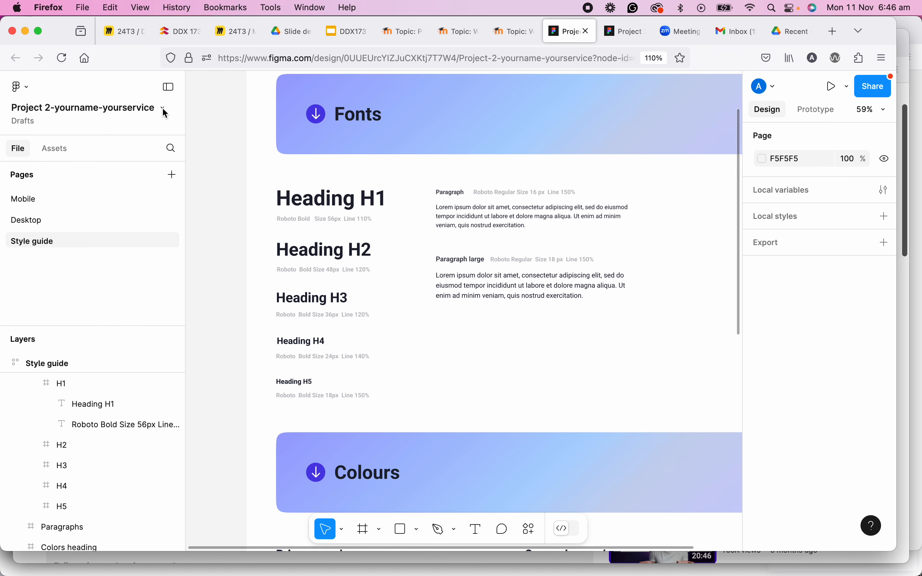
pyautogui.click(513, 31)
pyautogui.click(455, 36)
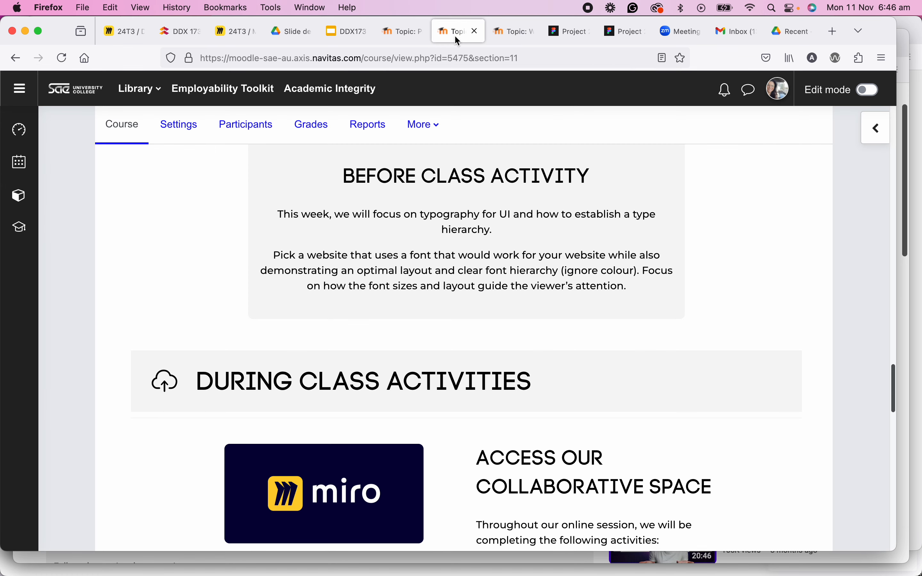
pyautogui.click(400, 38)
pyautogui.scroll(-20, 336, 267)
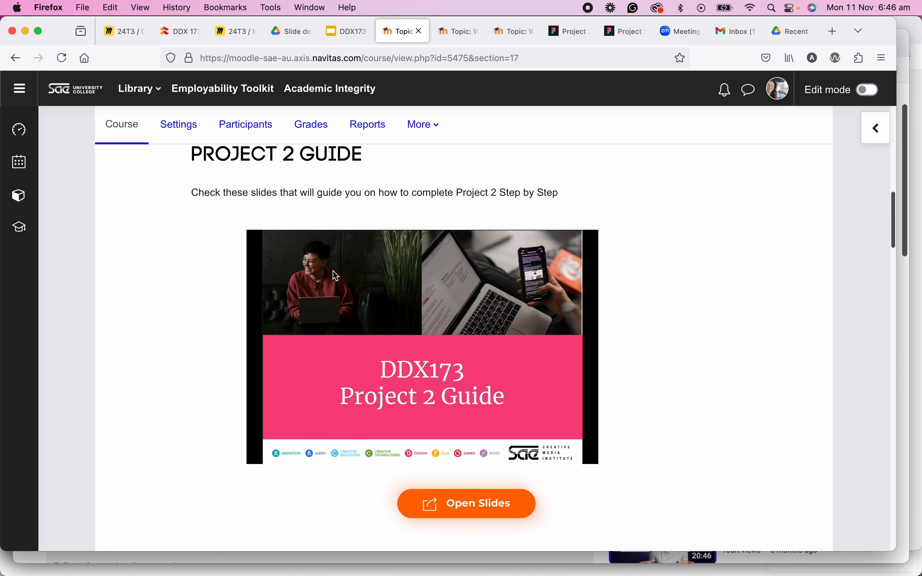
pyautogui.scroll(-5, 338, 282)
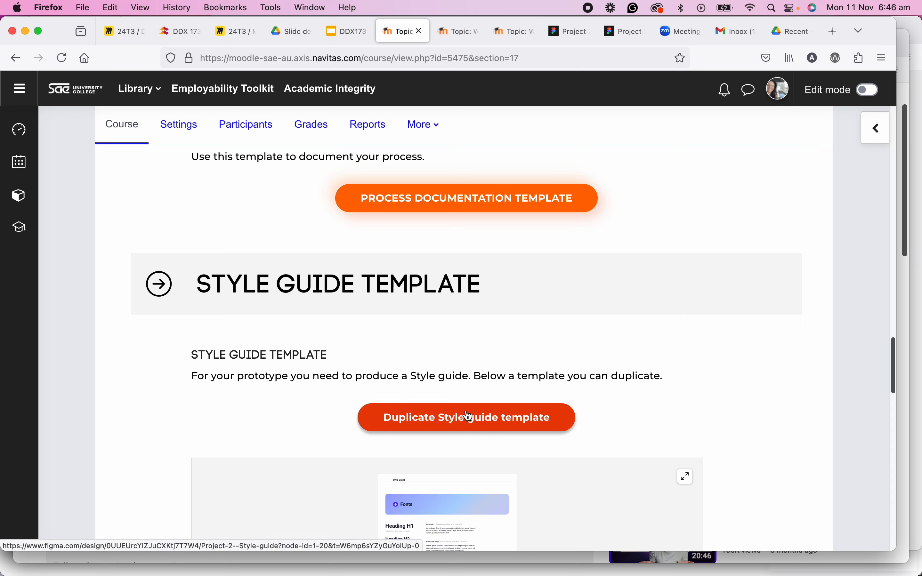
pyautogui.click(580, 34)
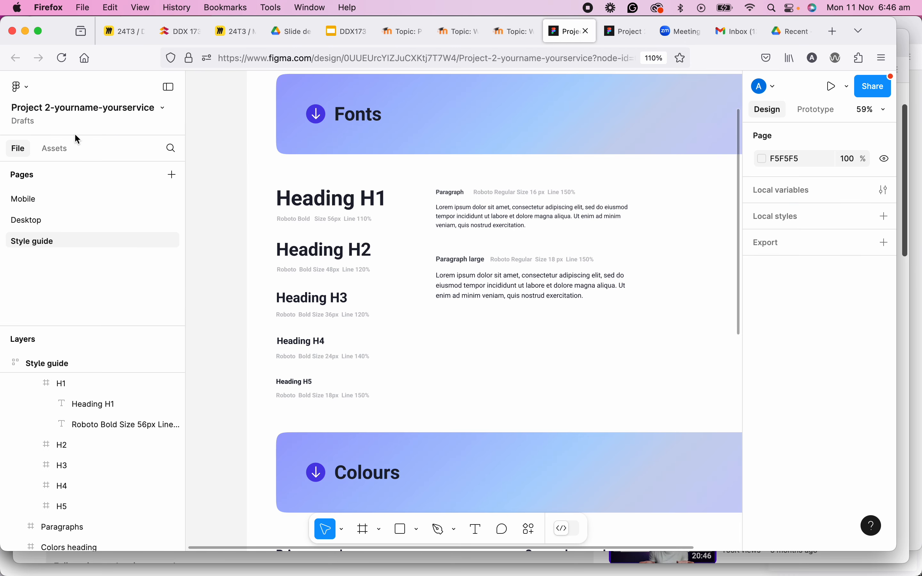
# Duplicate the Project 2-yourname-yourservice file.
pyautogui.click(163, 110)
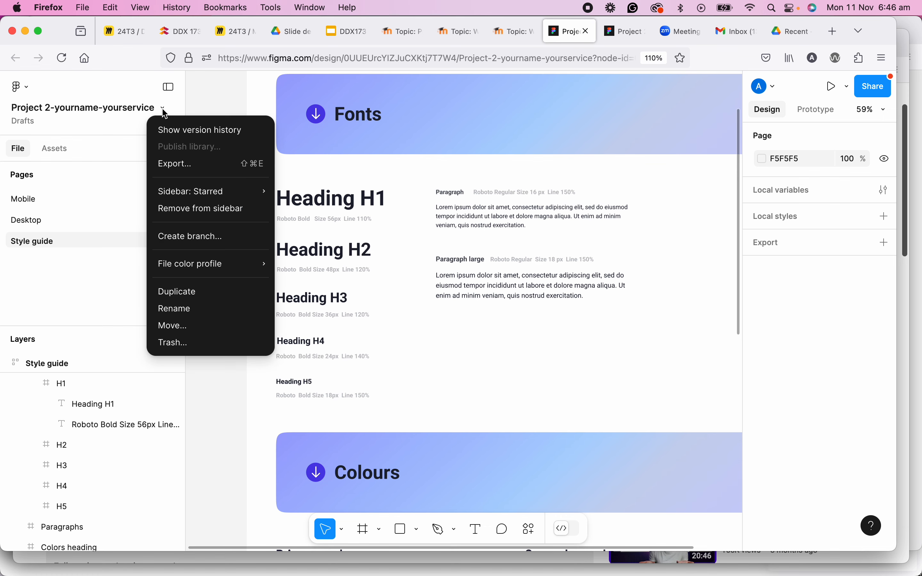
pyautogui.click(191, 293)
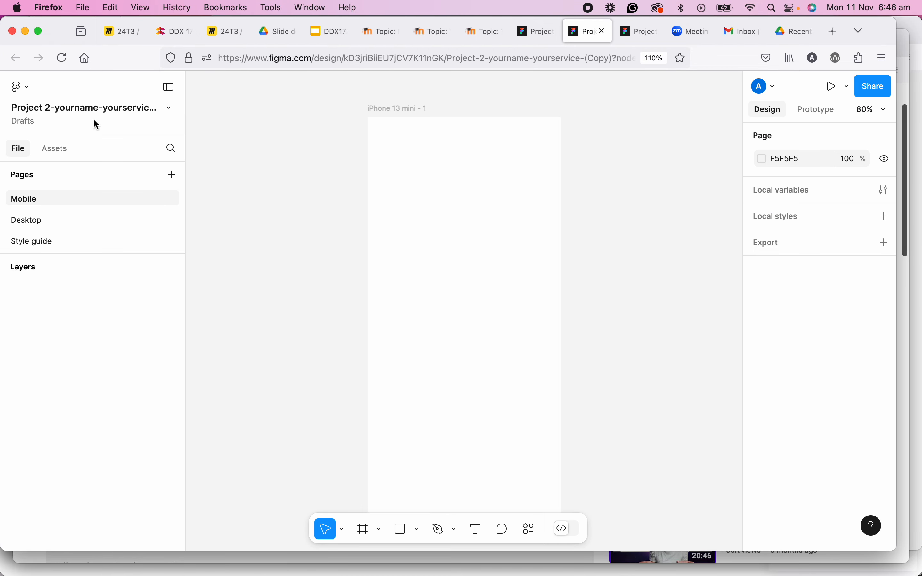
# Browse the Mobile, Desktop and Style guide pages of the copy and zoom into the Fonts section.
pyautogui.click(62, 214)
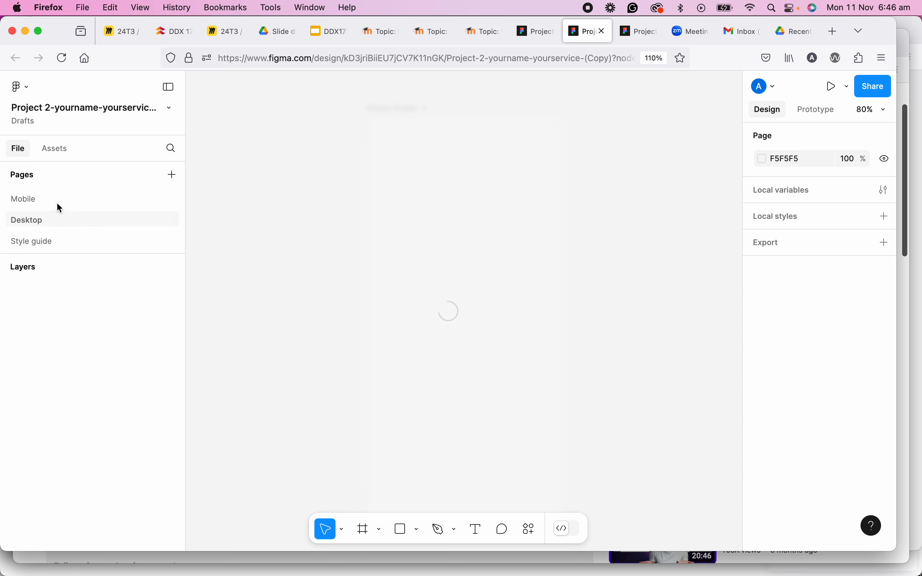
pyautogui.click(56, 199)
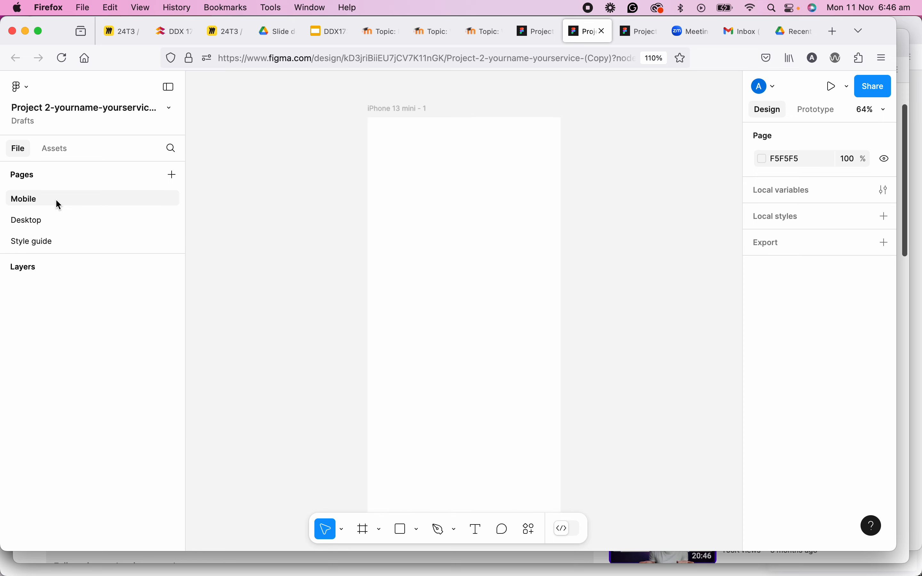
pyautogui.click(56, 222)
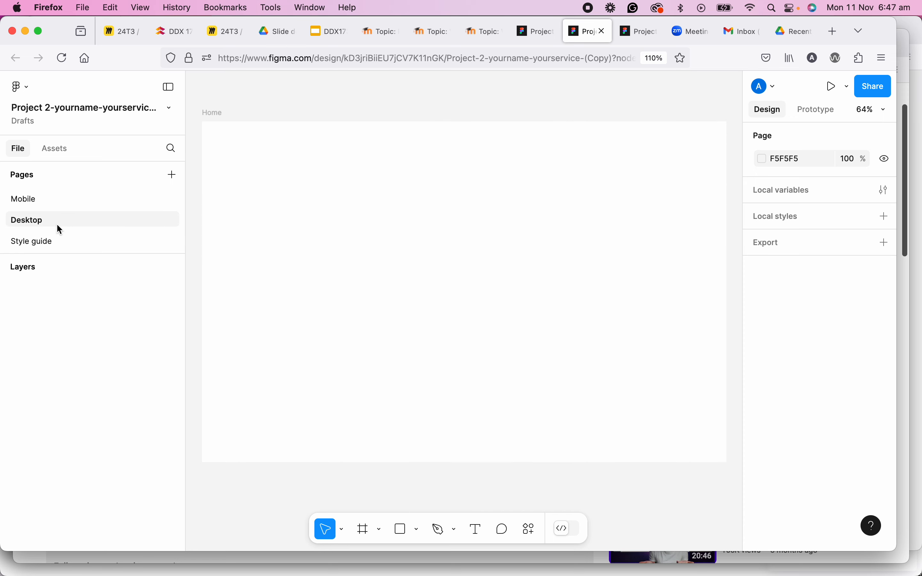
pyautogui.click(58, 245)
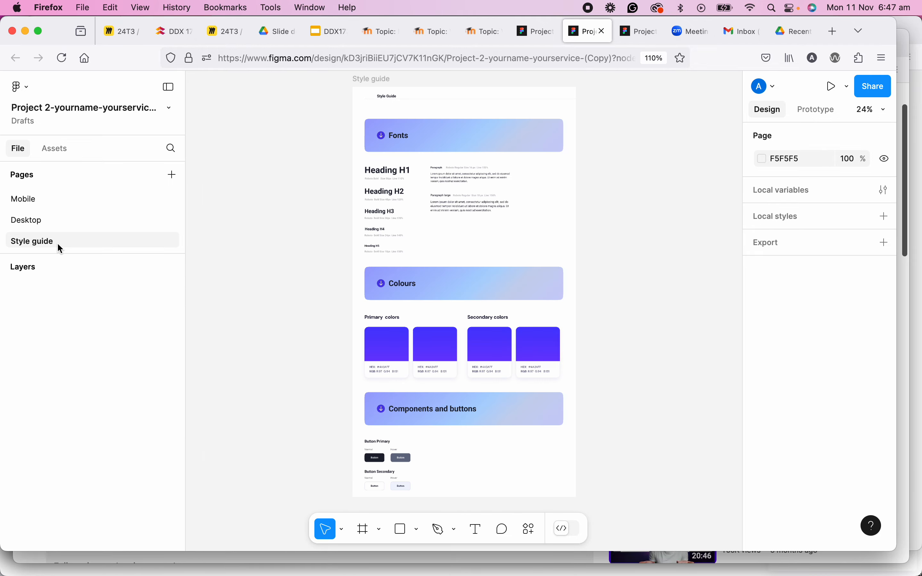
pyautogui.click(377, 231)
pyautogui.scroll(5, 377, 231)
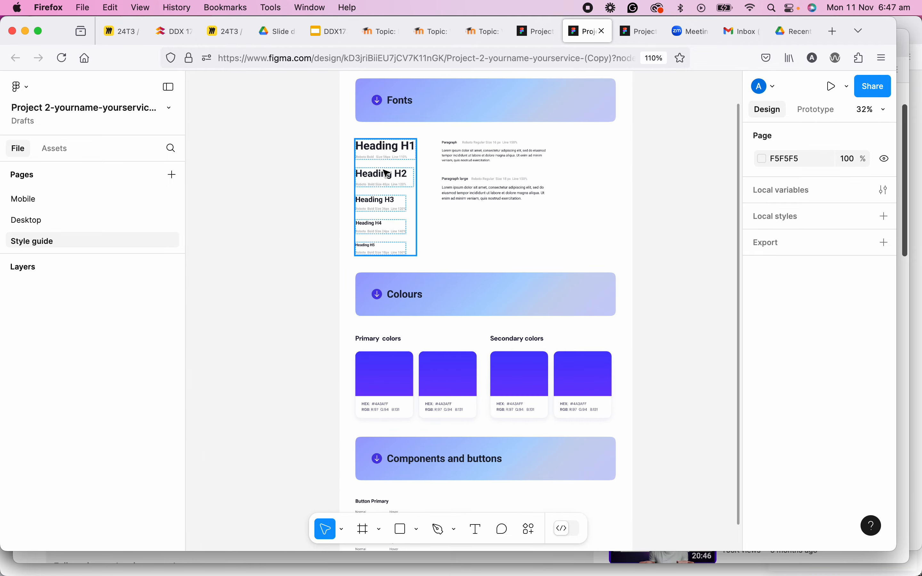
pyautogui.scroll(5, 381, 162)
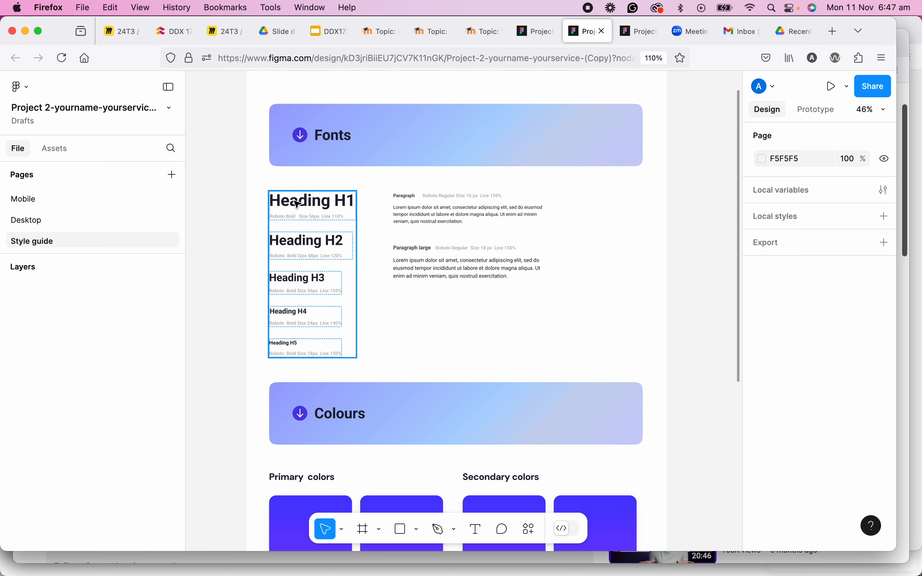
pyautogui.scroll(3, 298, 205)
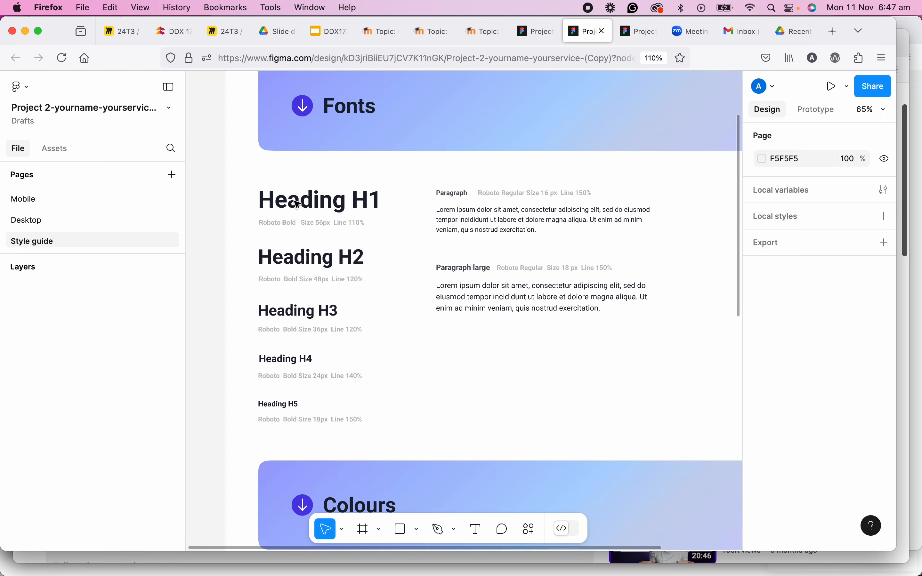
# Create a text style named Headings/H1 from the Heading H1 text.
pyautogui.click(319, 202)
pyautogui.click(322, 202)
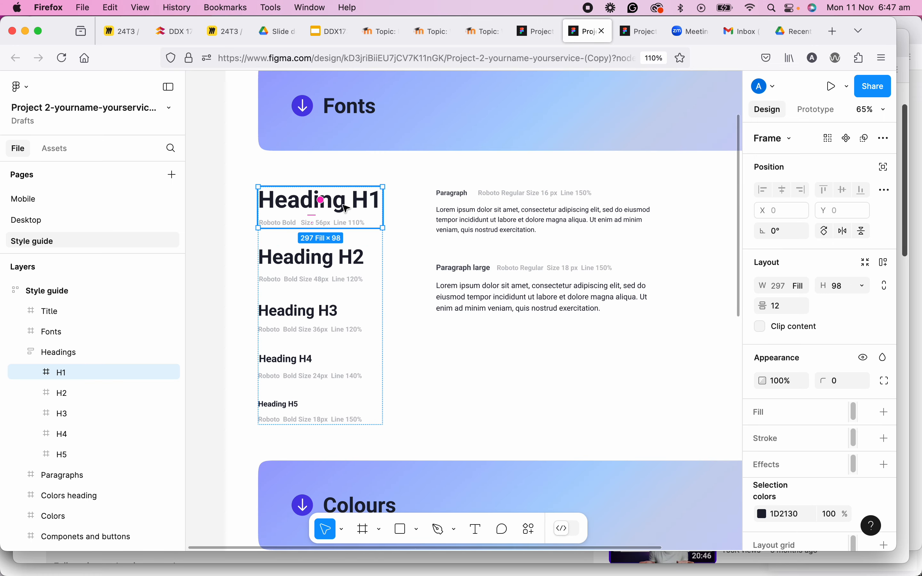
pyautogui.click(374, 208)
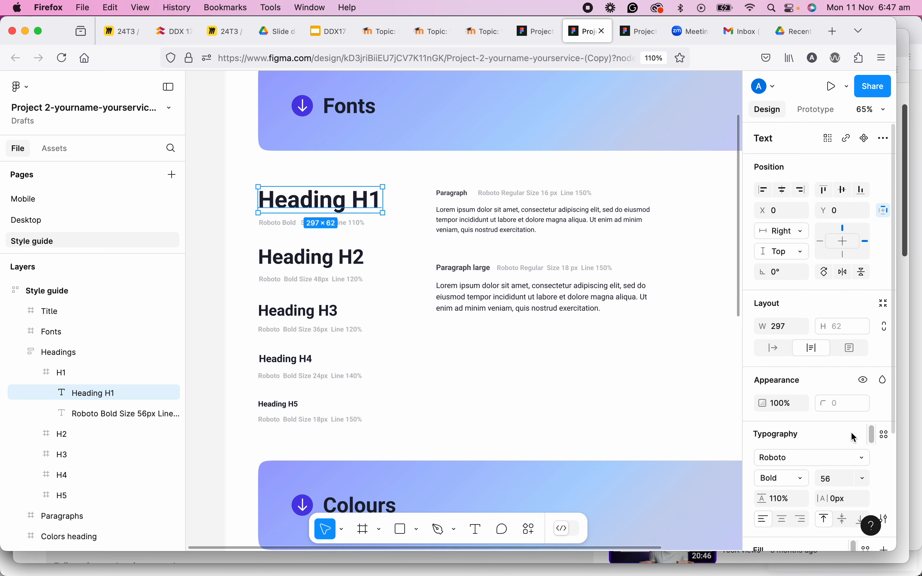
pyautogui.click(885, 437)
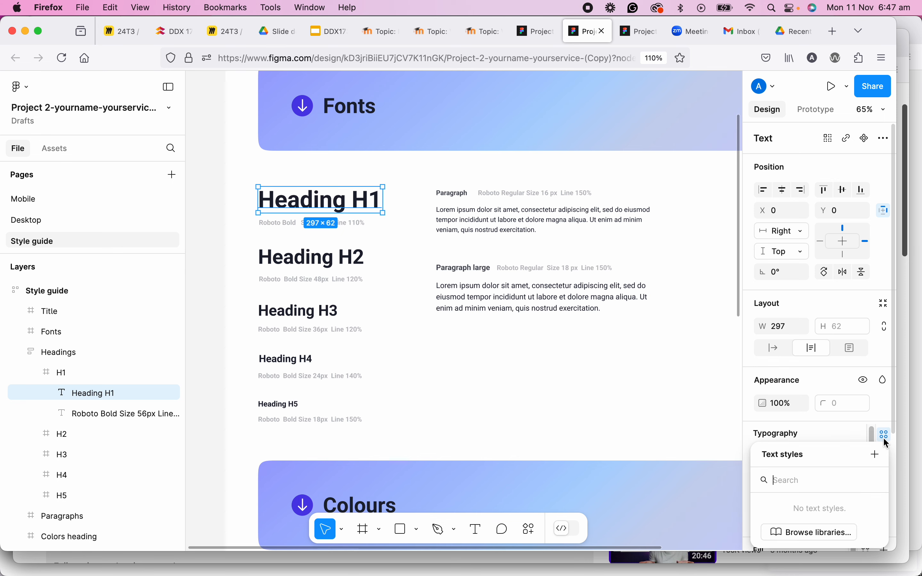
pyautogui.click(878, 455)
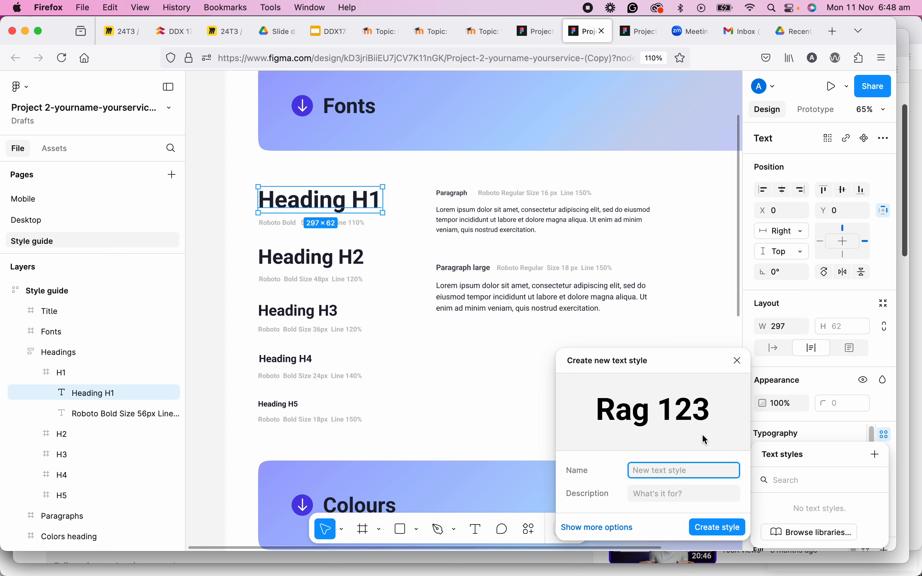
pyautogui.write('Head')
pyautogui.write('ings/')
pyautogui.click(691, 470)
pyautogui.write('H1')
pyautogui.press('Return')
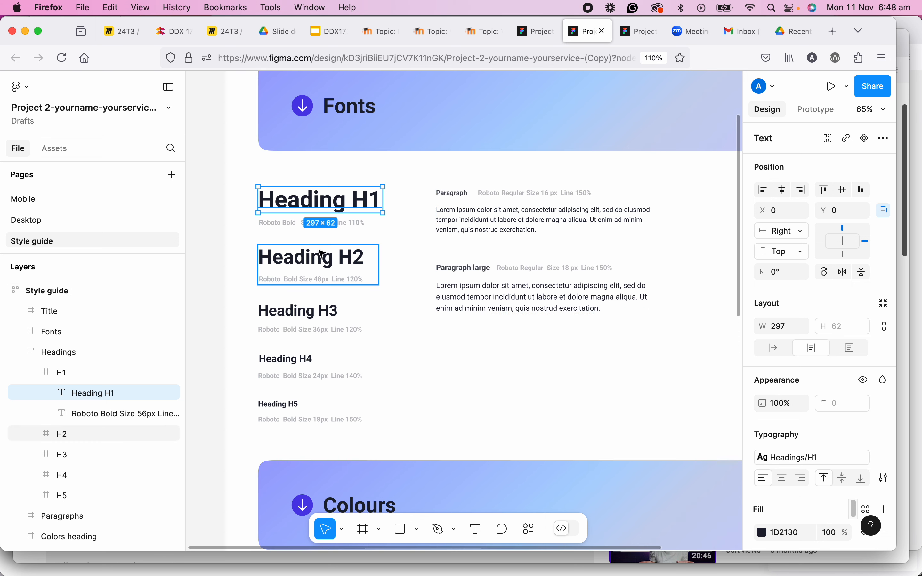
# Create a text style named Headings/H2 from the Heading H2 text and check it in the text style list.
pyautogui.doubleClick(322, 254)
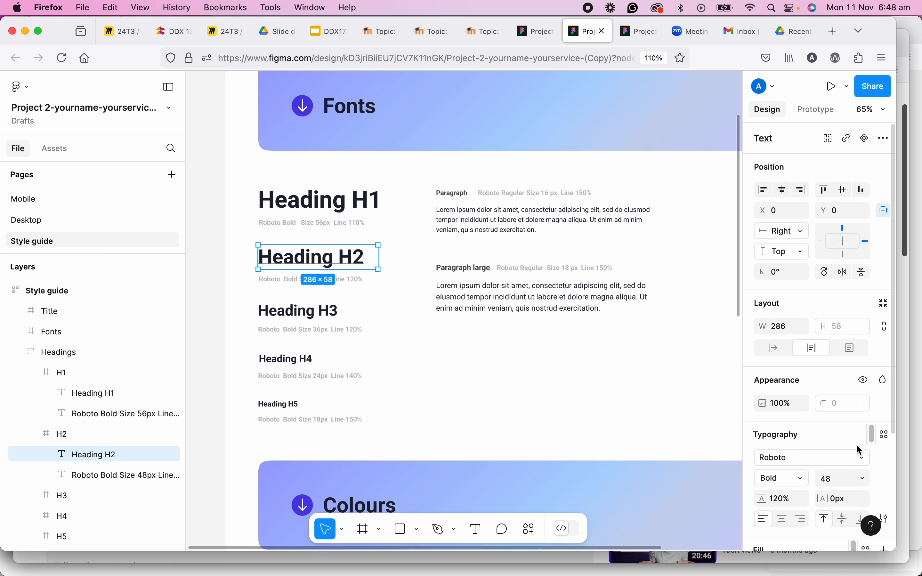
pyautogui.click(881, 436)
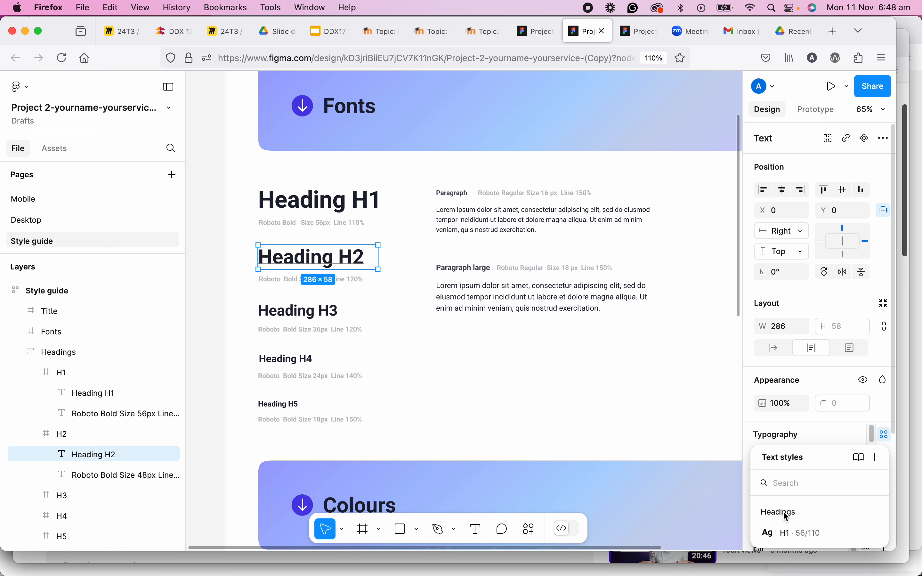
pyautogui.click(878, 463)
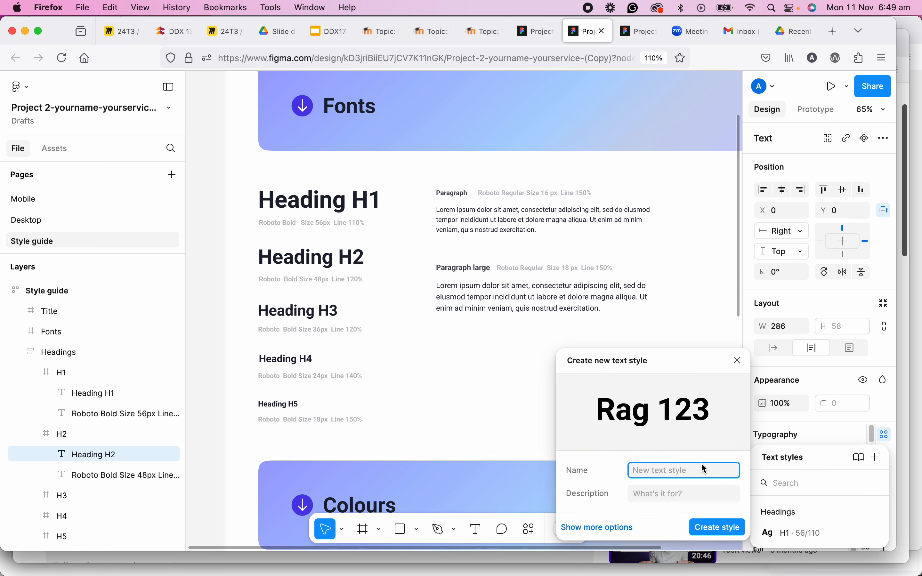
pyautogui.write('Headings')
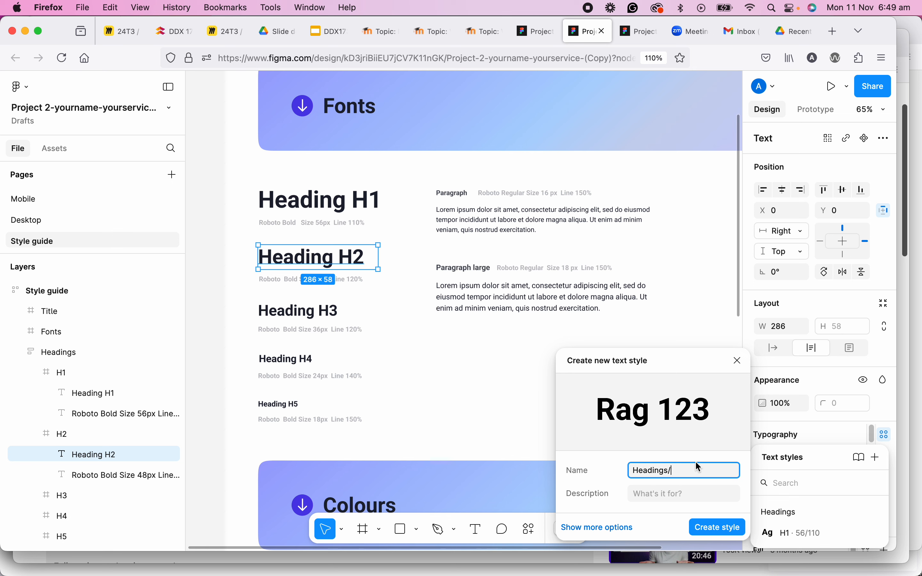
pyautogui.write('/H2')
pyautogui.press('Return')
pyautogui.scroll(-3, 792, 461)
pyautogui.scroll(-2, 832, 404)
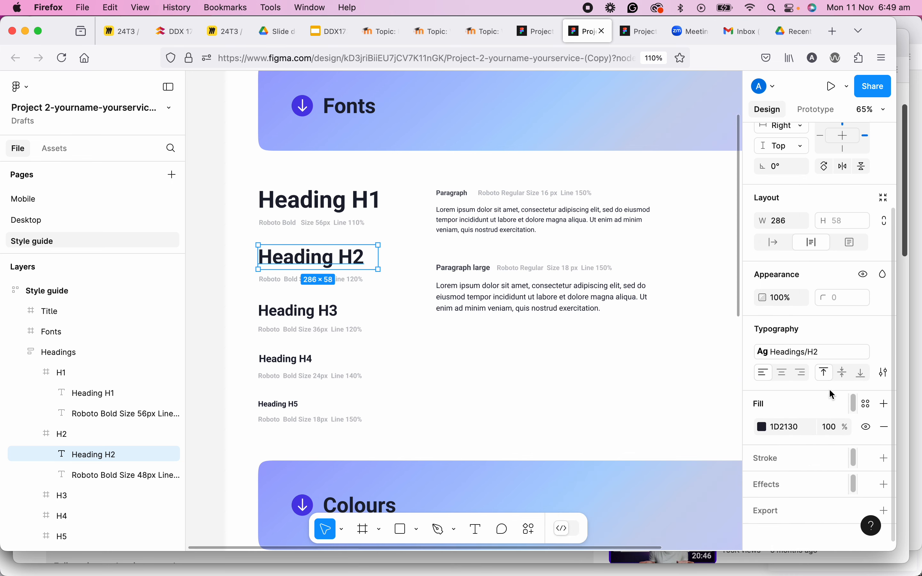
pyautogui.click(814, 354)
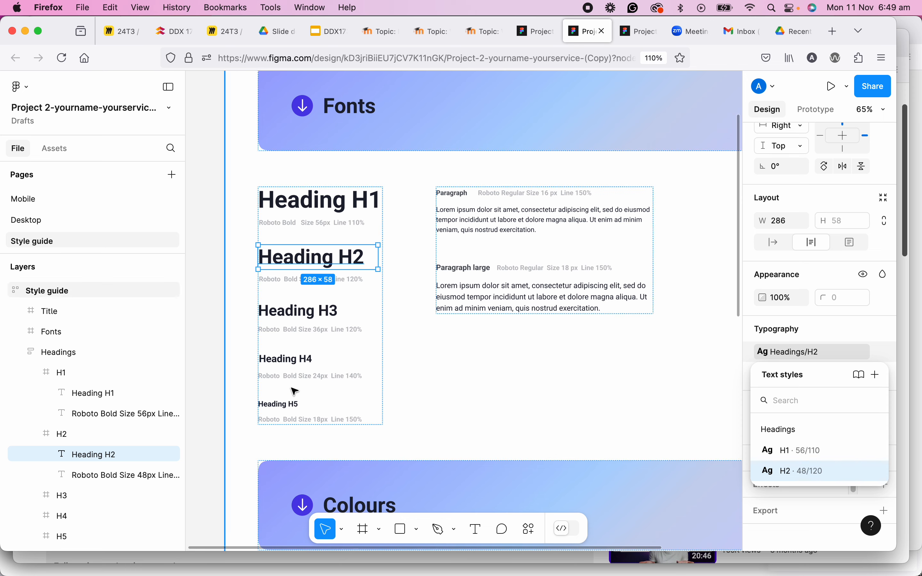
pyautogui.click(291, 362)
pyautogui.click(297, 312)
pyautogui.click(297, 312)
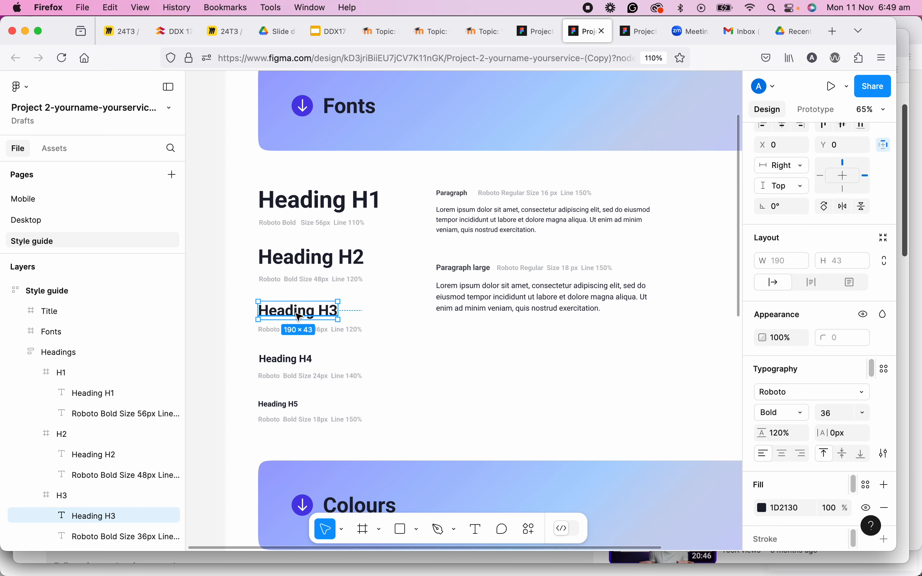
# Select the colour block of the first primary colour card and search its fill styles for PrimaryColor.
pyautogui.scroll(-2, 523, 422)
pyautogui.moveTo(526, 423); pyautogui.dragTo(498, 200)
pyautogui.scroll(-2, 401, 325)
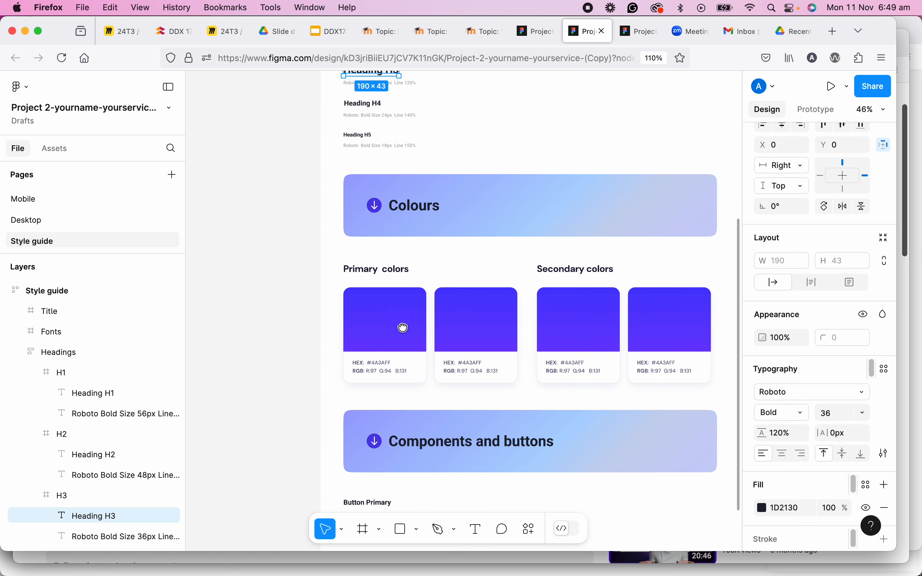
pyautogui.scroll(3, 389, 324)
pyautogui.scroll(2, 389, 320)
pyautogui.click(386, 303)
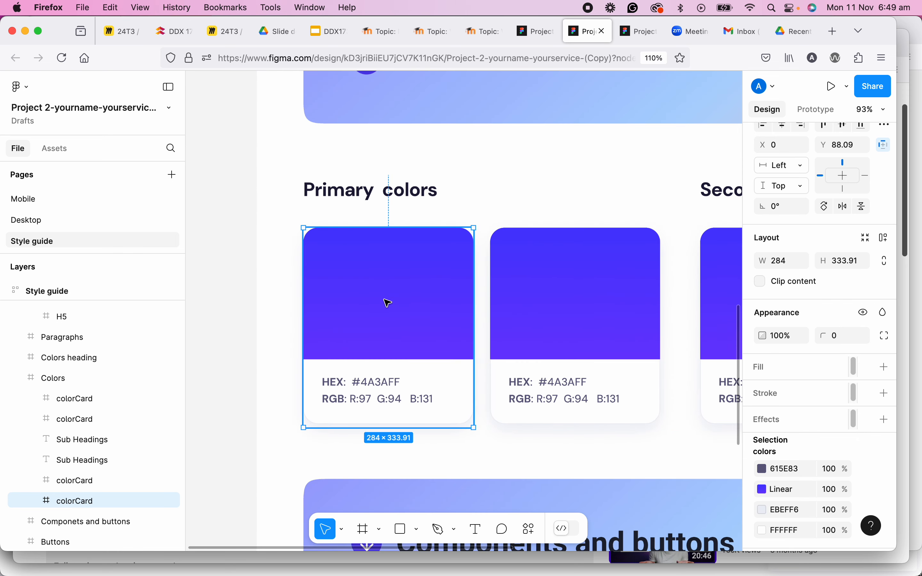
pyautogui.click(387, 303)
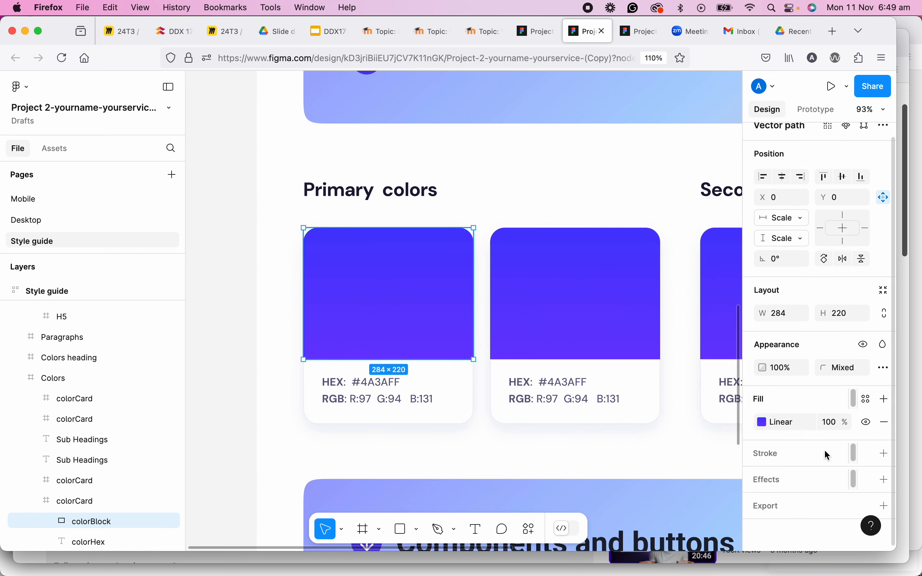
pyautogui.click(867, 399)
pyautogui.write('Primary')
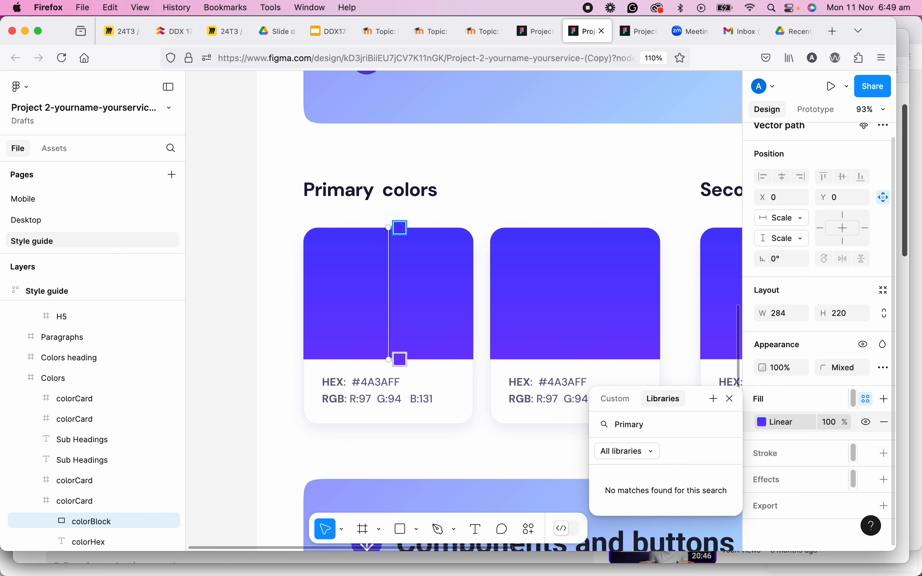
pyautogui.write('Color')
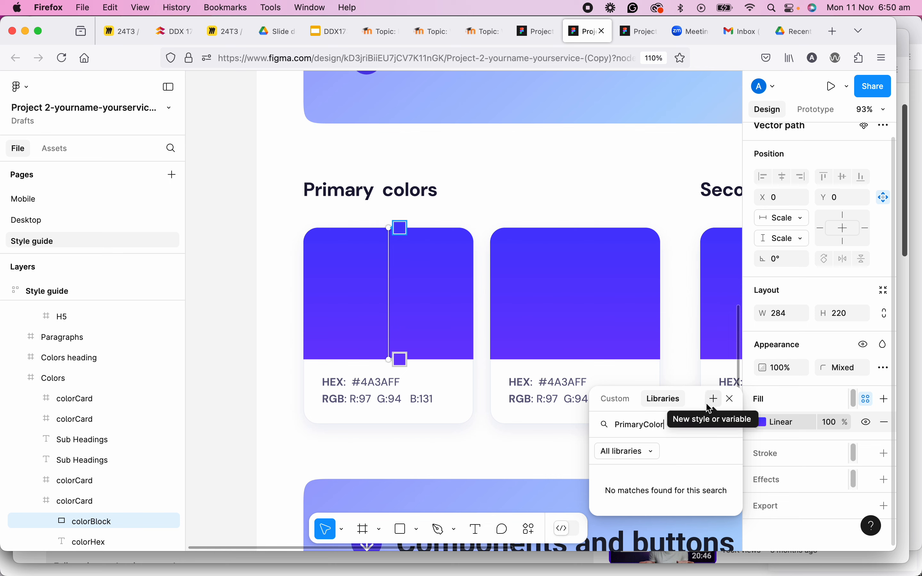
pyautogui.doubleClick(646, 425)
pyautogui.press('BackSpace')
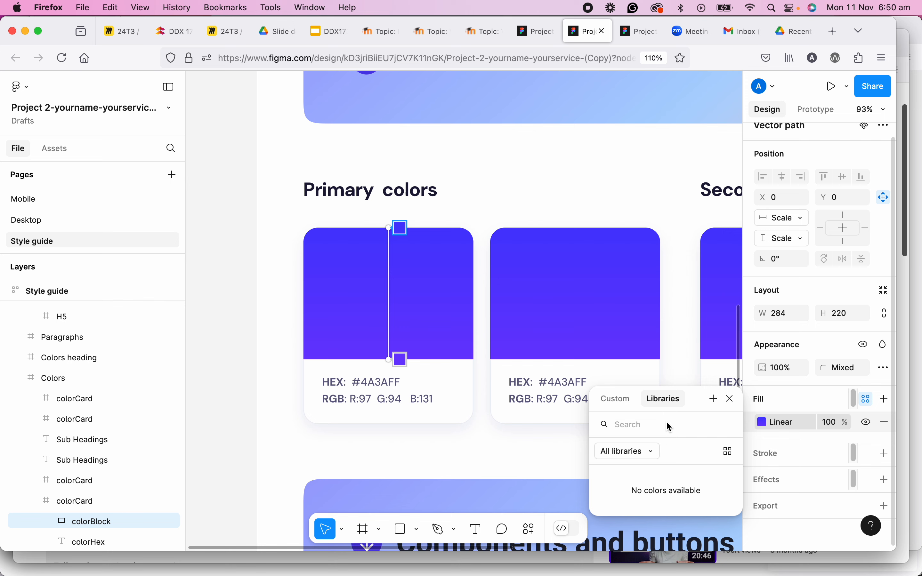
# Create a fill colour style named PrimaryColor/100 from the block's fill and review it in the style list.
pyautogui.click(715, 400)
pyautogui.write('PrimaryColor/')
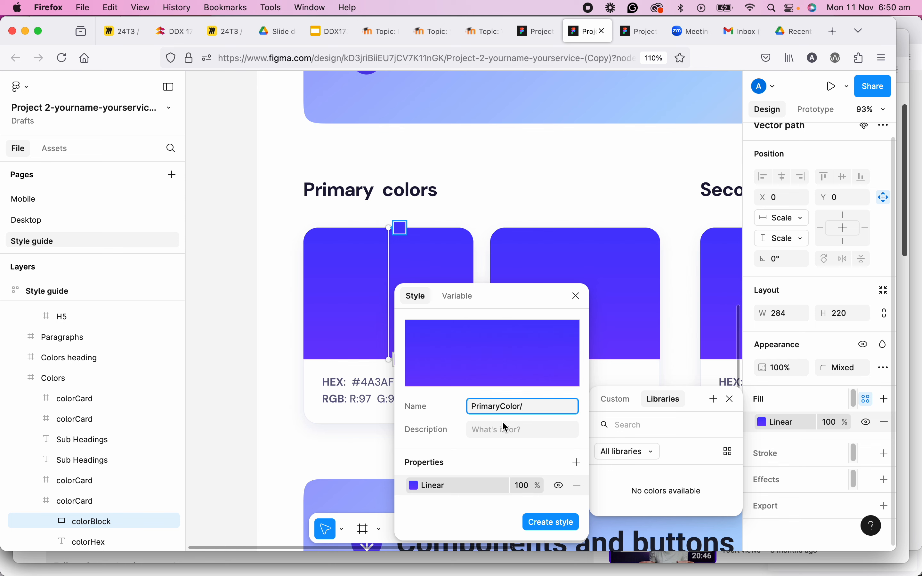
pyautogui.write('100')
pyautogui.click(551, 523)
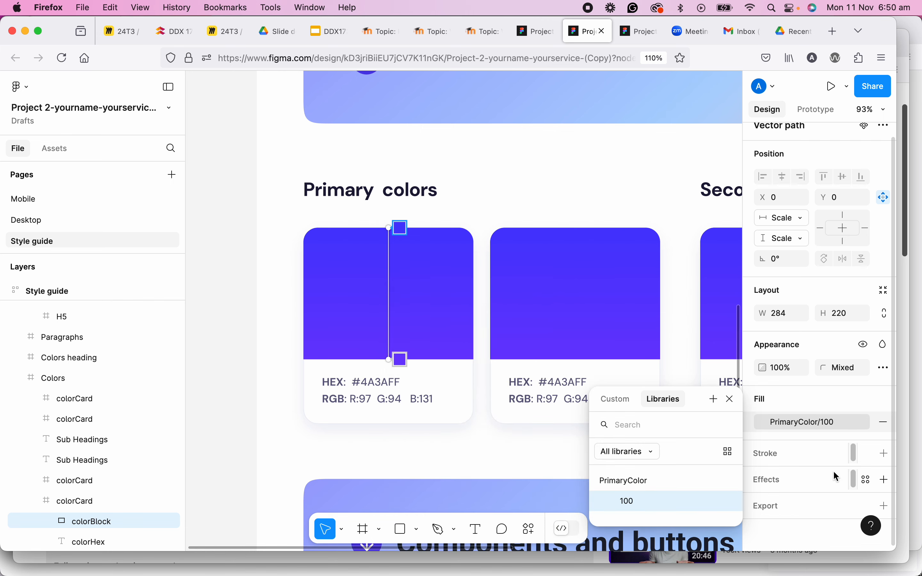
pyautogui.press('Escape')
pyautogui.click(816, 419)
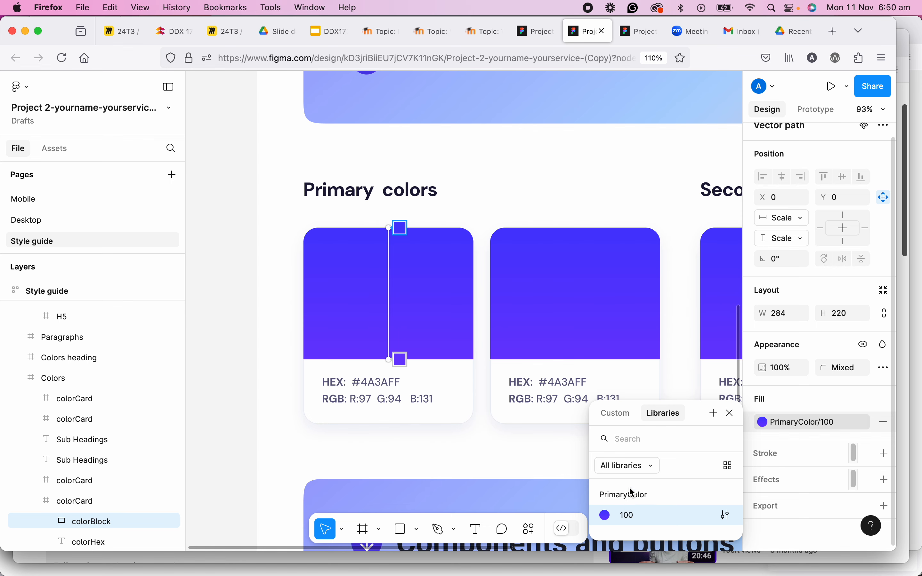
# Deselect everything and expand the Headings and PrimaryColor groups in the page's local styles to review them.
pyautogui.press('Escape')
pyautogui.scroll(-10, 505, 328)
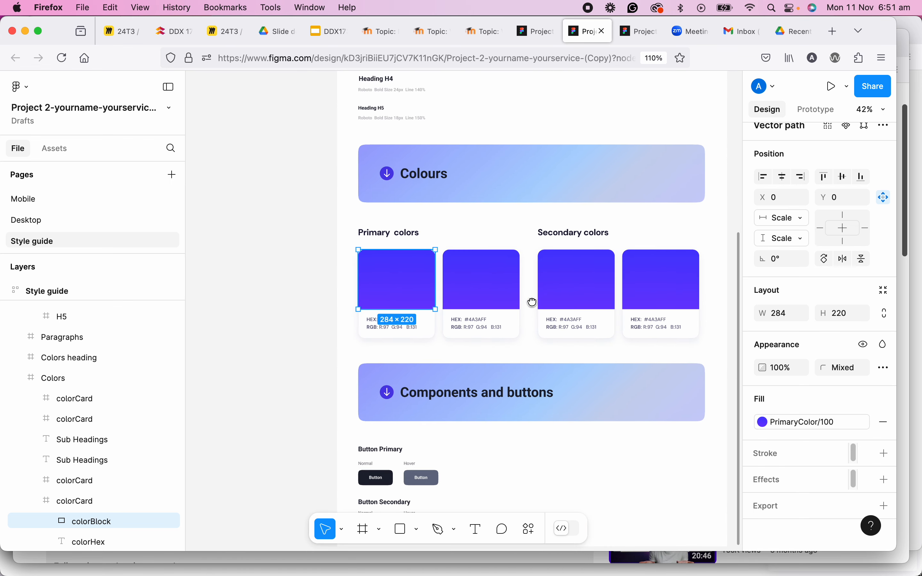
pyautogui.moveTo(532, 303); pyautogui.dragTo(561, 312)
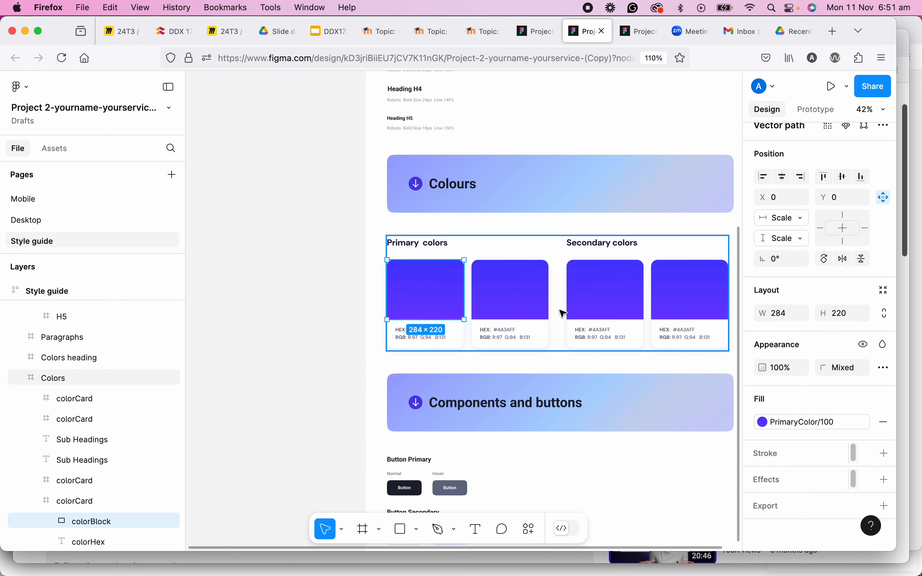
pyautogui.scroll(2, 560, 311)
pyautogui.scroll(3, 564, 314)
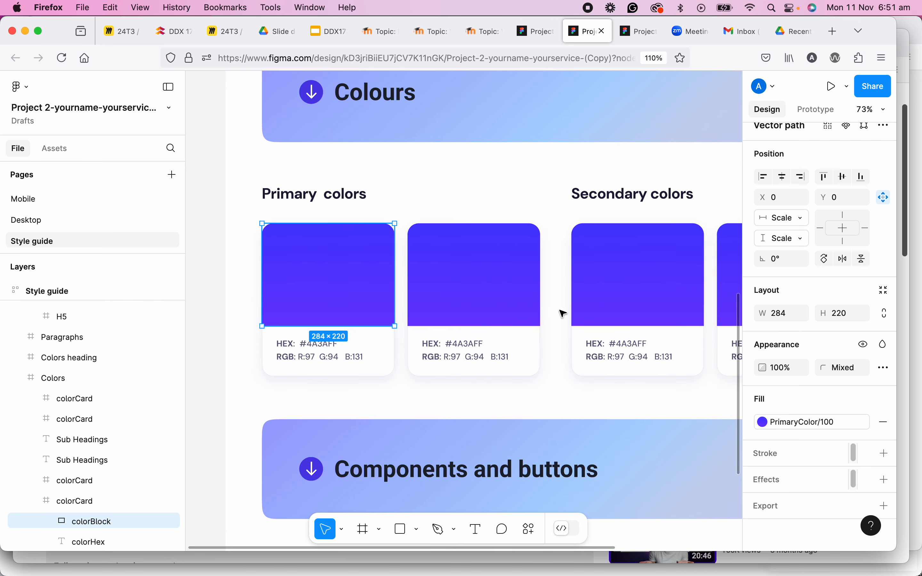
pyautogui.scroll(-2, 564, 314)
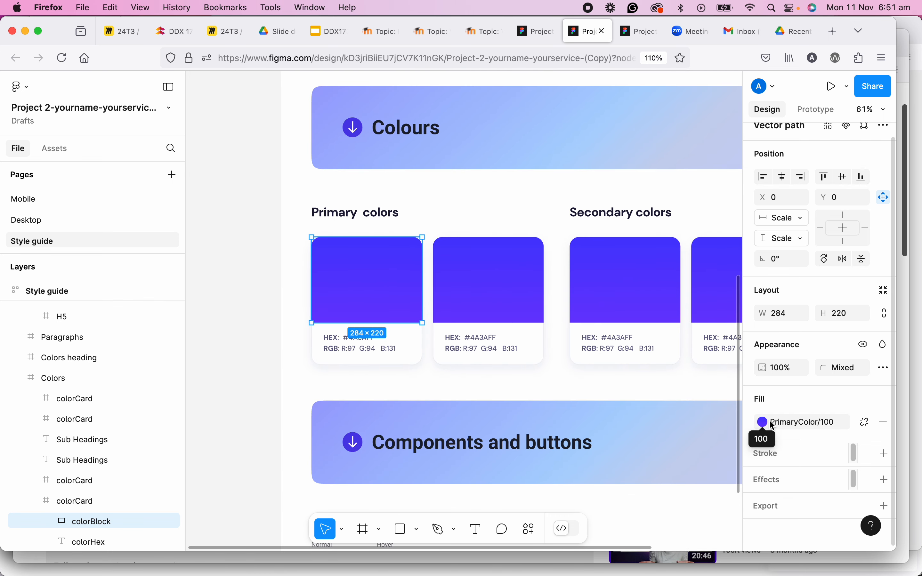
pyautogui.click(250, 116)
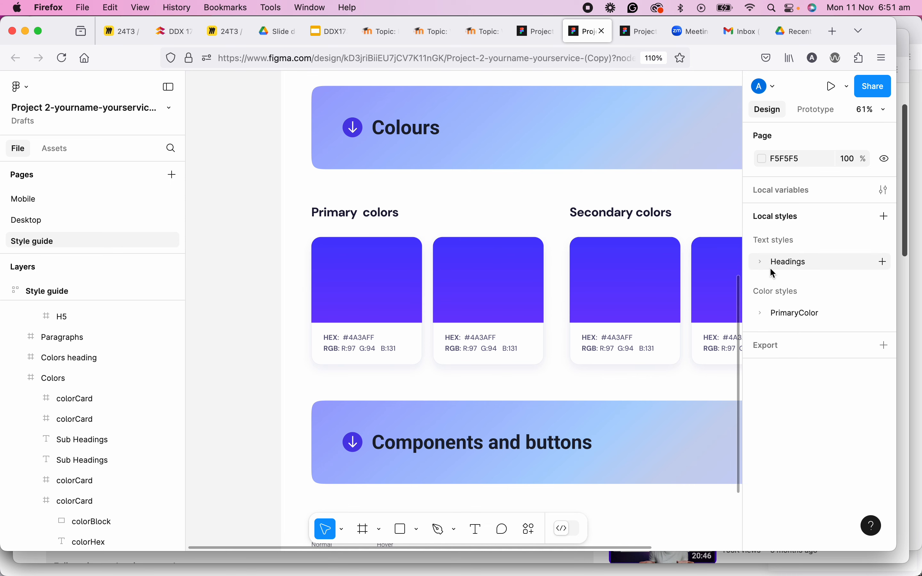
pyautogui.click(761, 263)
pyautogui.click(761, 262)
pyautogui.click(760, 312)
pyautogui.click(761, 313)
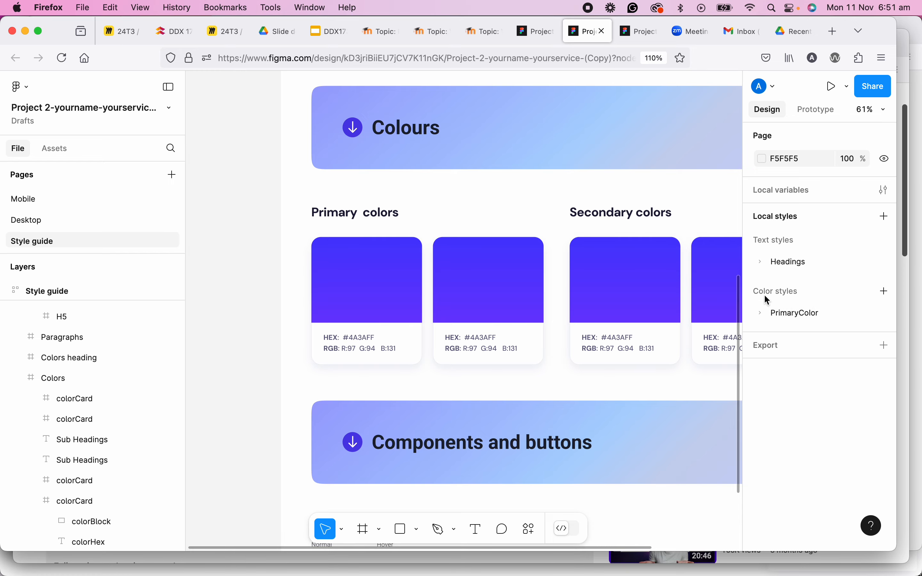
# Examine the Button Primary and Button Secondary examples in the Components and buttons section.
pyautogui.scroll(-5, 663, 342)
pyautogui.scroll(-3, 613, 377)
pyautogui.moveTo(599, 351); pyautogui.dragTo(544, 296)
pyautogui.scroll(3, 462, 315)
pyautogui.scroll(-3, 519, 334)
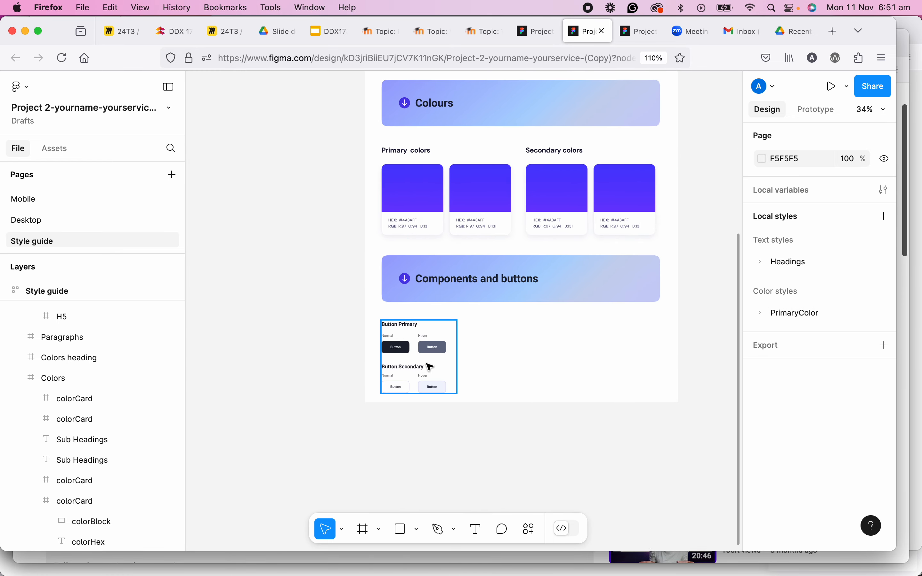
pyautogui.scroll(5, 423, 355)
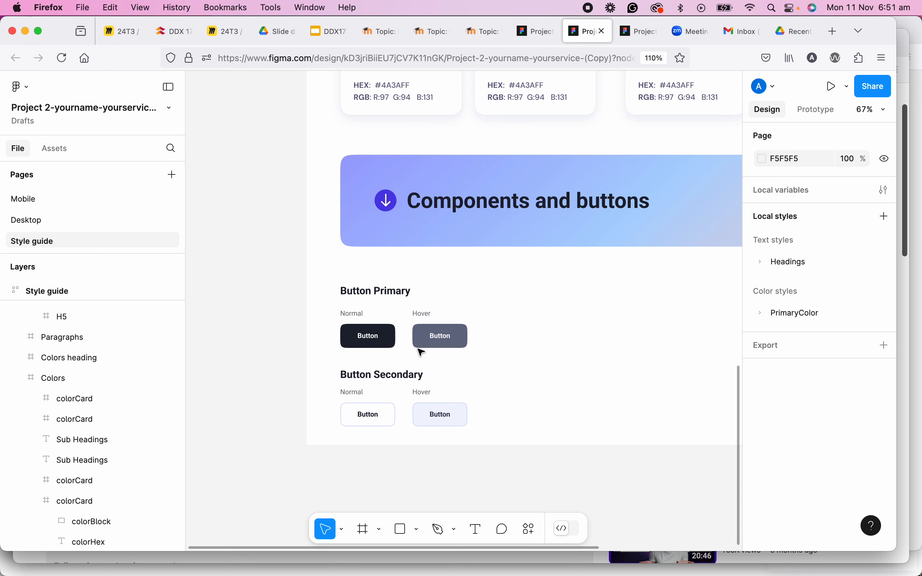
pyautogui.scroll(-3, 422, 353)
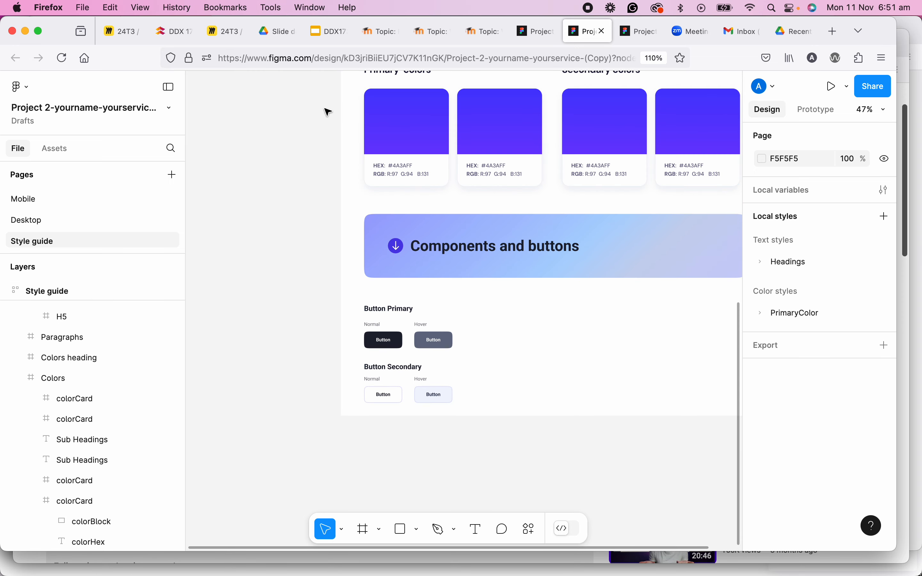